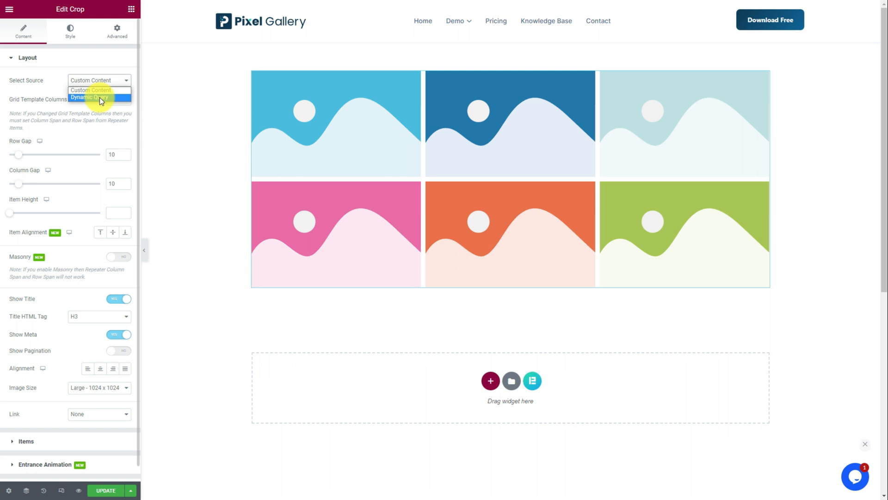
Try the Dynamic Query source, look over its include options, and switch the source back to Custom Content
{"action": "left_click", "coordinate": [100, 98]}
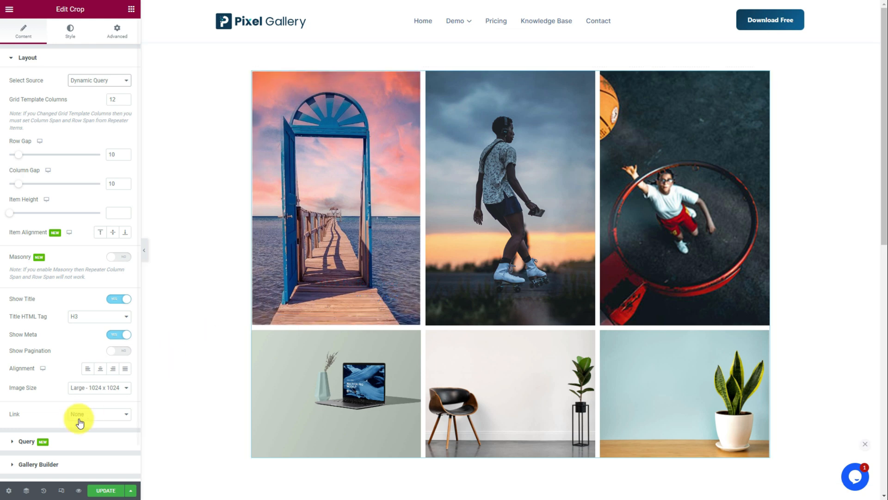
{"action": "left_click", "coordinate": [67, 444]}
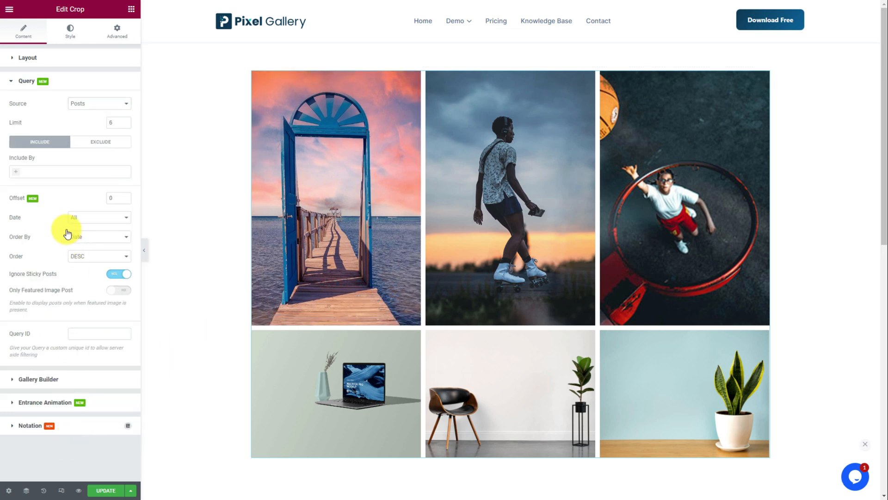
{"action": "left_click", "coordinate": [15, 175]}
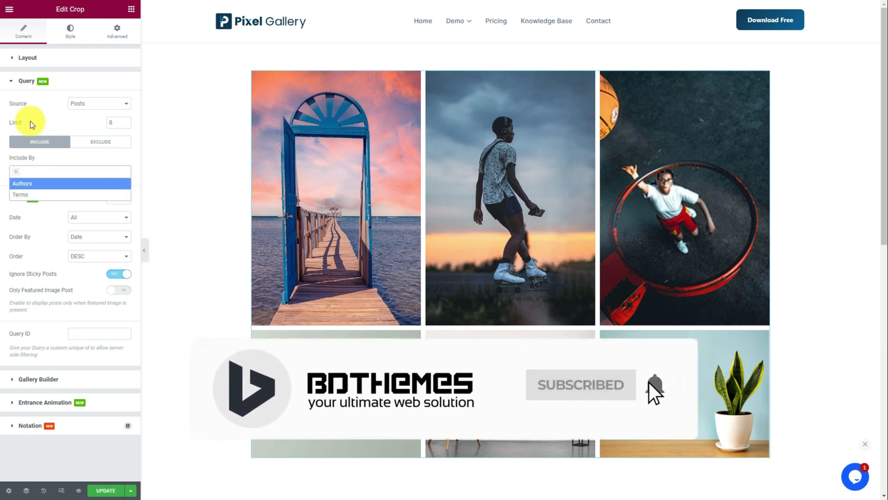
{"action": "left_click", "coordinate": [50, 61]}
{"action": "left_click", "coordinate": [89, 81]}
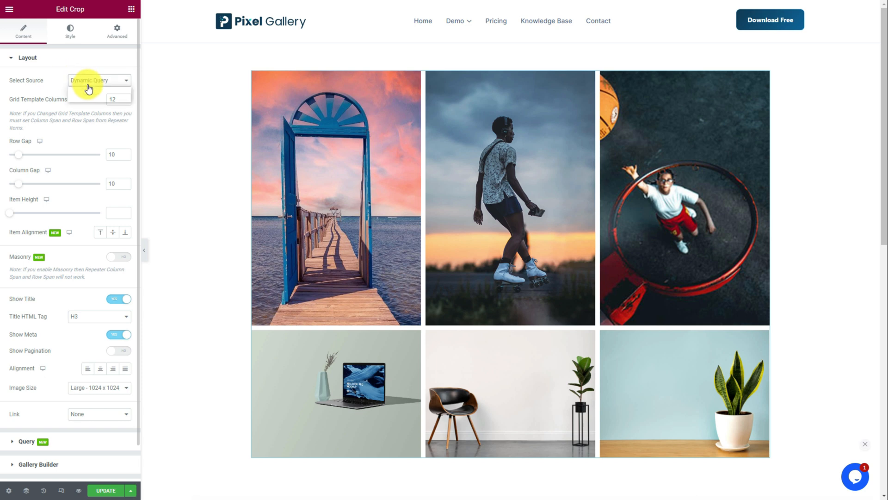
{"action": "left_click", "coordinate": [88, 91]}
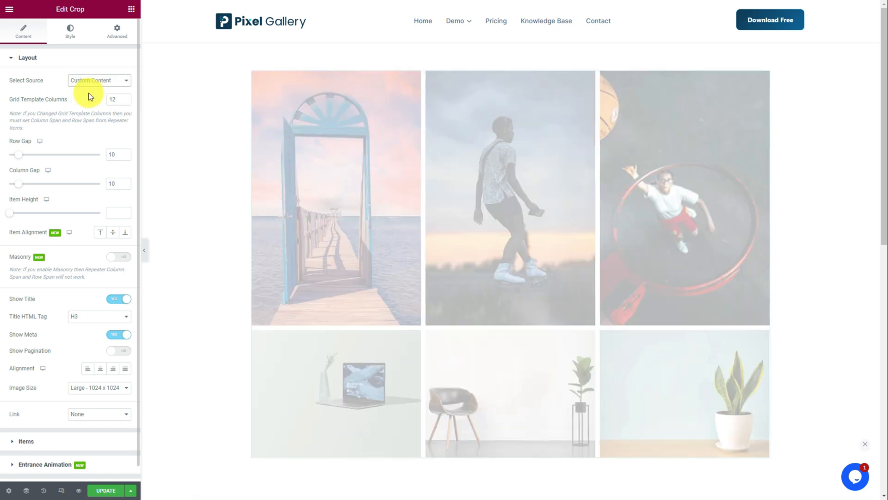
Set both the row gap and the column gap of the gallery to 20
{"action": "left_click_drag", "start_coordinate": [18, 159], "coordinate": [29, 188]}
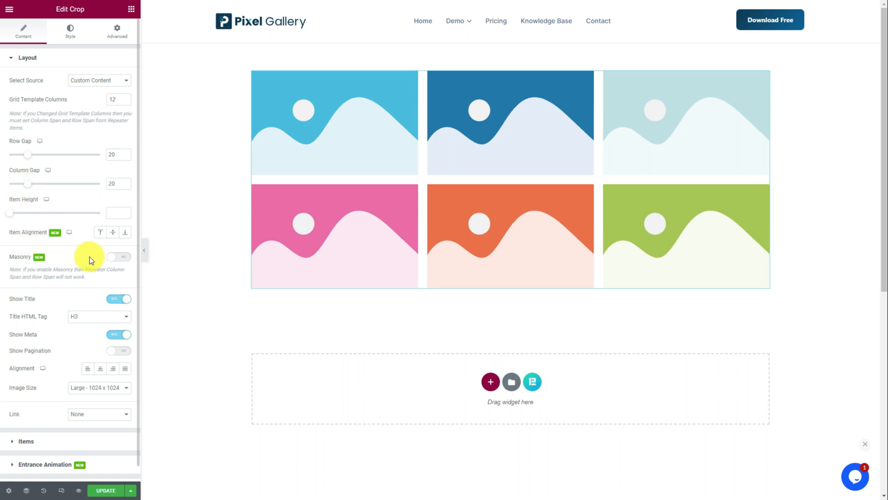
Link the gallery items to Media File and set the lightbox to Yes
{"action": "scroll", "coordinate": [113, 290], "scroll_direction": "down", "scroll_amount": 1}
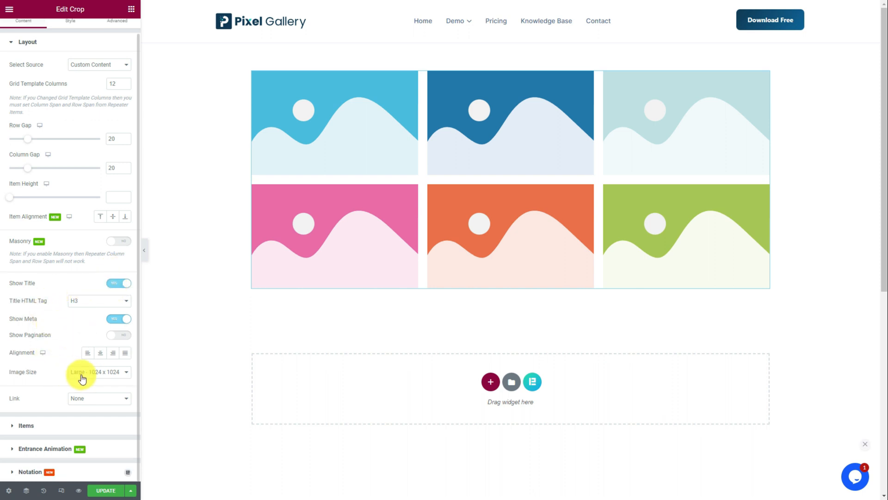
{"action": "left_click", "coordinate": [85, 399]}
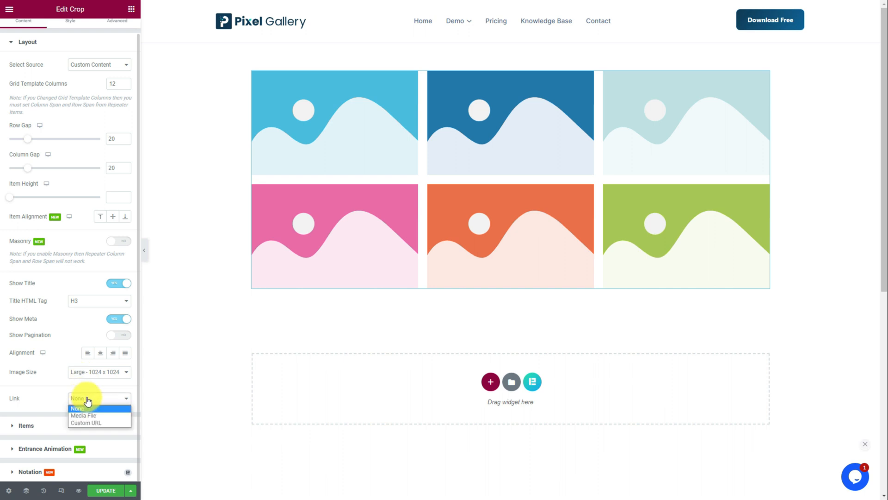
{"action": "left_click", "coordinate": [87, 414]}
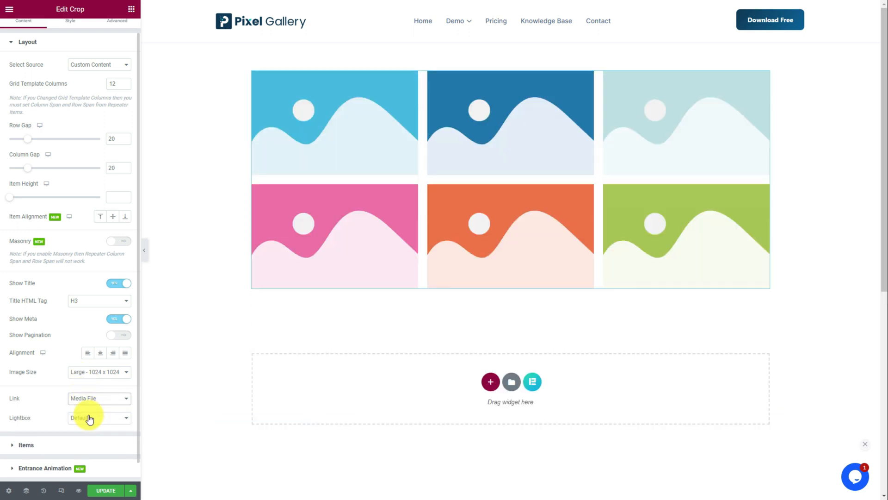
{"action": "left_click", "coordinate": [90, 419]}
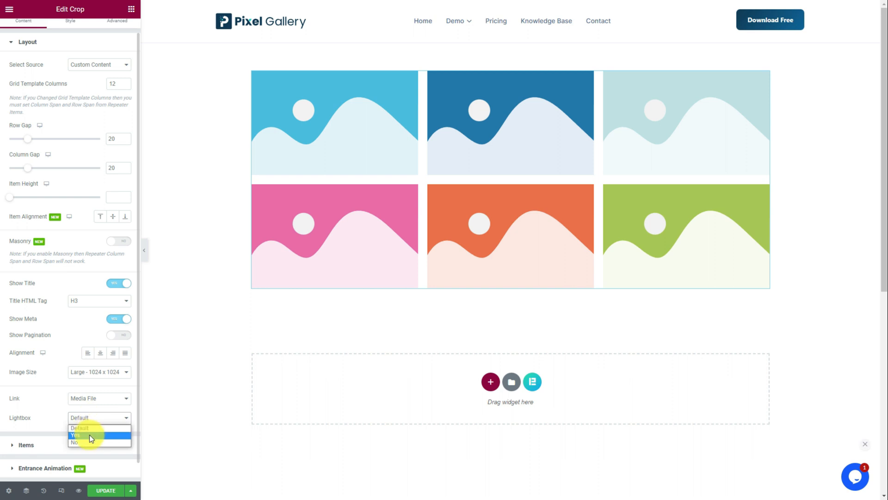
{"action": "left_click", "coordinate": [90, 434]}
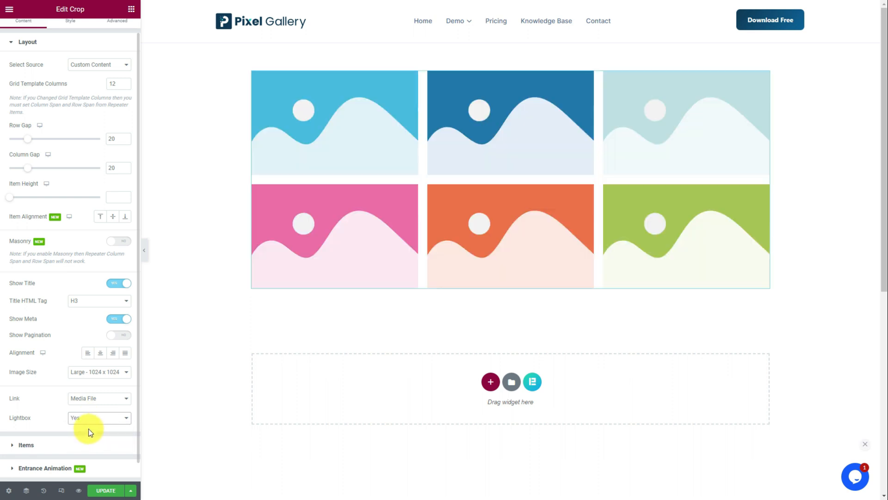
Give the first gallery item the red and blue fish image 015.jpg and title it "Colourful Fish"
{"action": "left_click", "coordinate": [77, 450]}
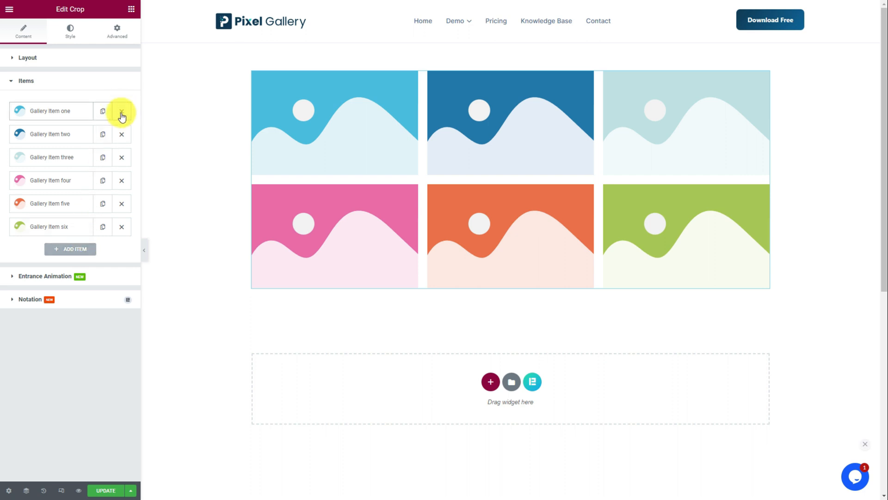
{"action": "left_click", "coordinate": [68, 115]}
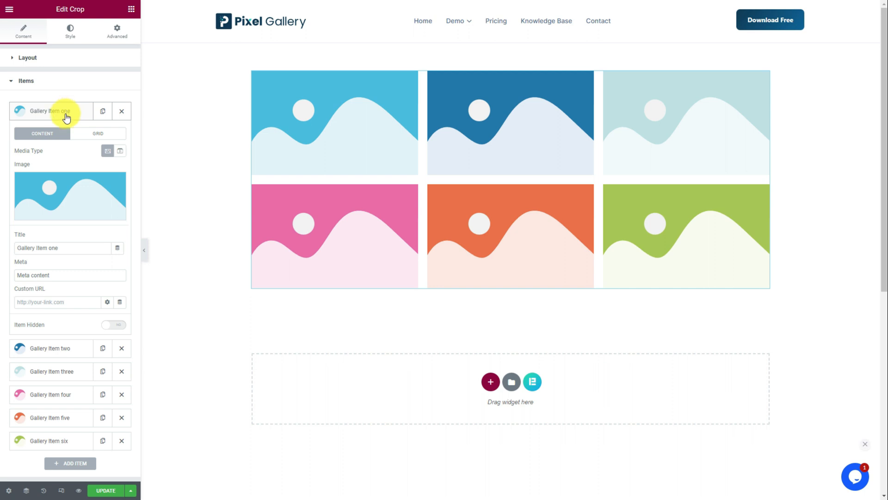
{"action": "mouse_move", "coordinate": [60, 193]}
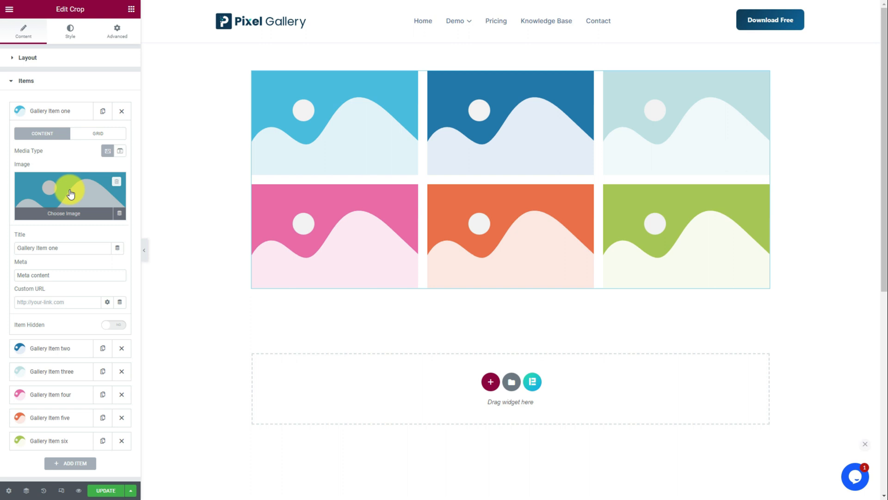
{"action": "left_click", "coordinate": [70, 194]}
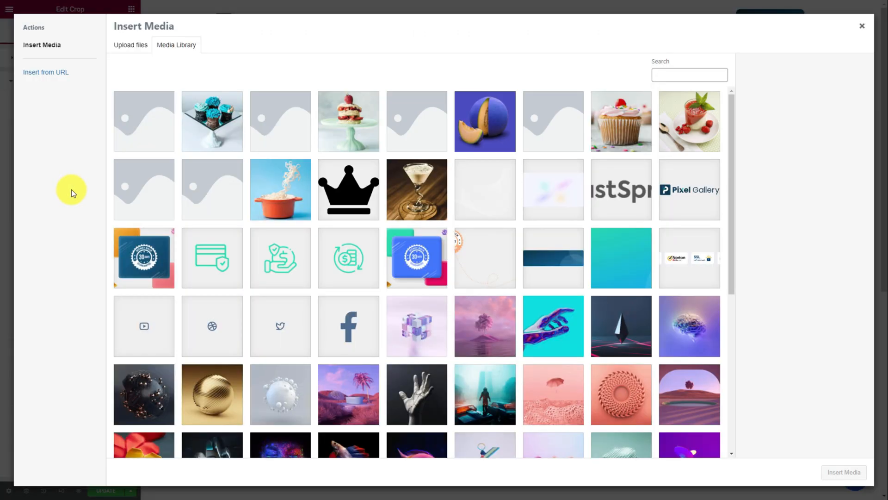
{"action": "scroll", "coordinate": [342, 196], "scroll_direction": "down", "scroll_amount": 1}
{"action": "left_click", "coordinate": [379, 407]}
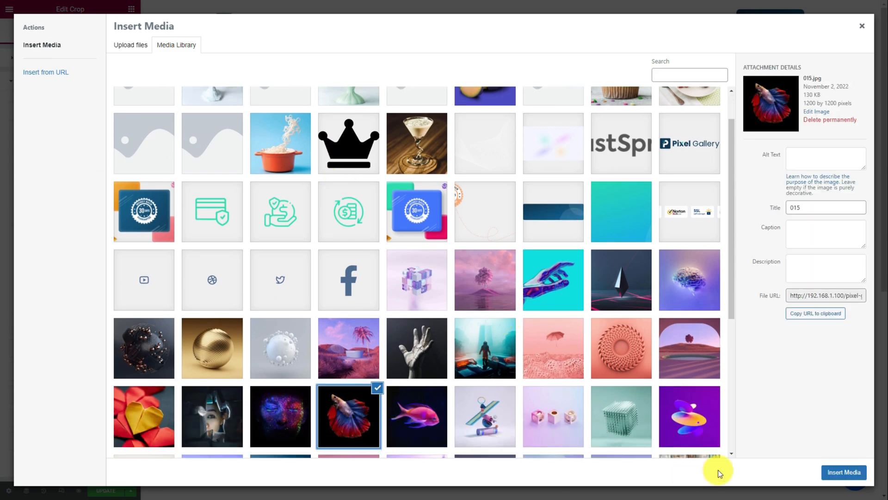
{"action": "left_click", "coordinate": [837, 471]}
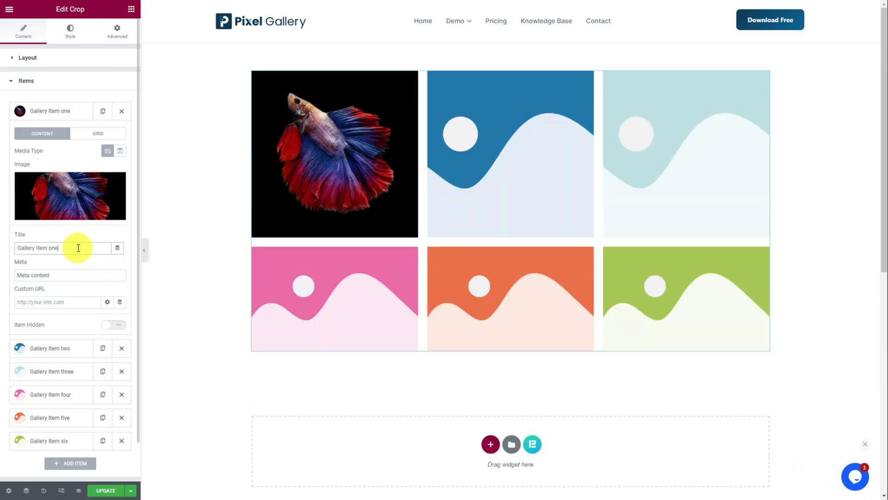
{"action": "left_click_drag", "start_coordinate": [75, 248], "coordinate": [4, 248]}
{"action": "type", "text": "Colourful Fish"}
Set the column span of the Colourful Fish item to 6
{"action": "left_click", "coordinate": [103, 134]}
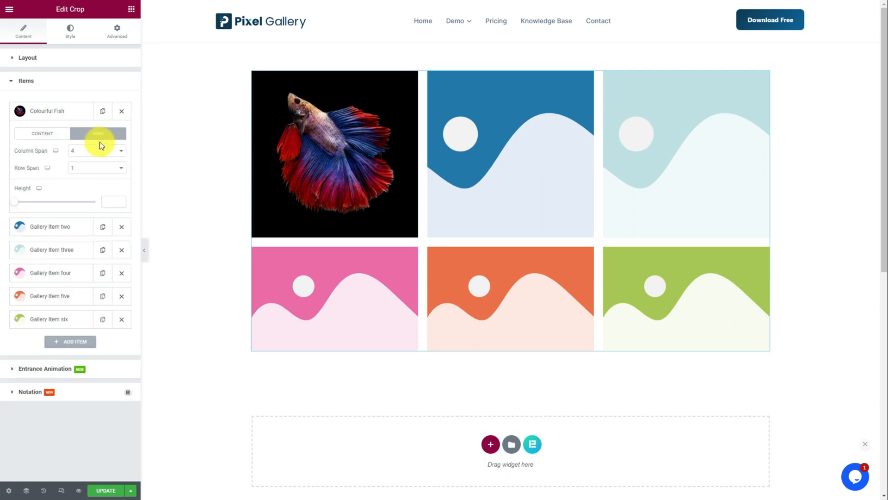
{"action": "left_click", "coordinate": [98, 150]}
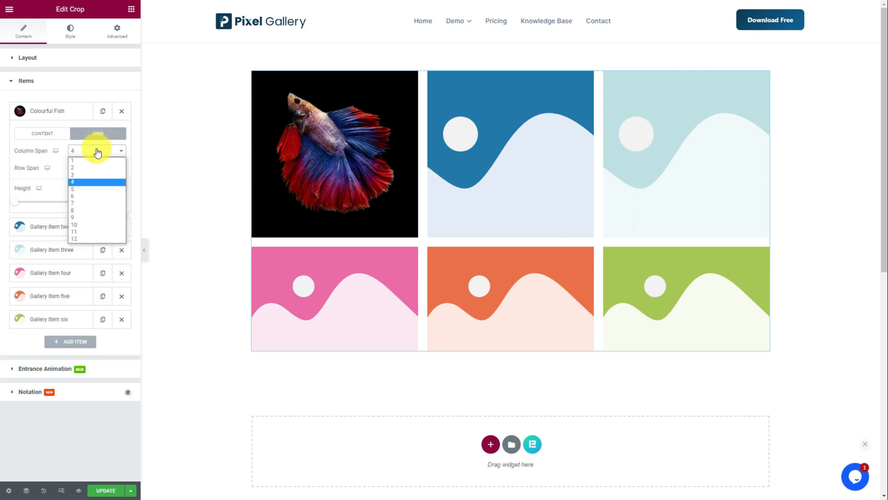
{"action": "left_click", "coordinate": [84, 198]}
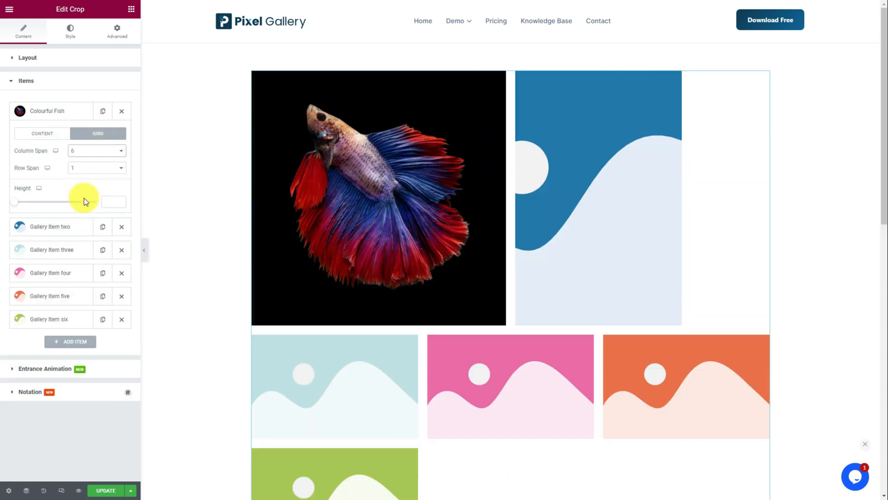
{"action": "left_click", "coordinate": [64, 116]}
Give the second gallery item the neon-painted face image and title it "Colorful Peace"
{"action": "left_click", "coordinate": [67, 138]}
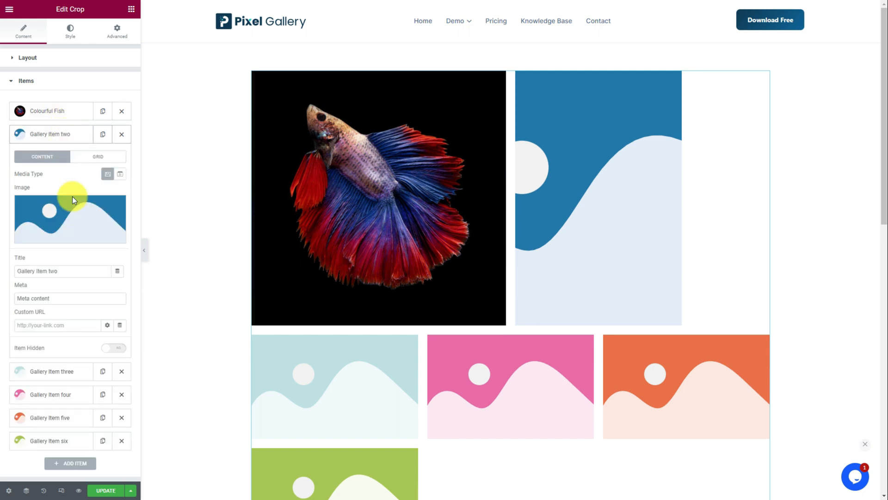
{"action": "left_click", "coordinate": [74, 214]}
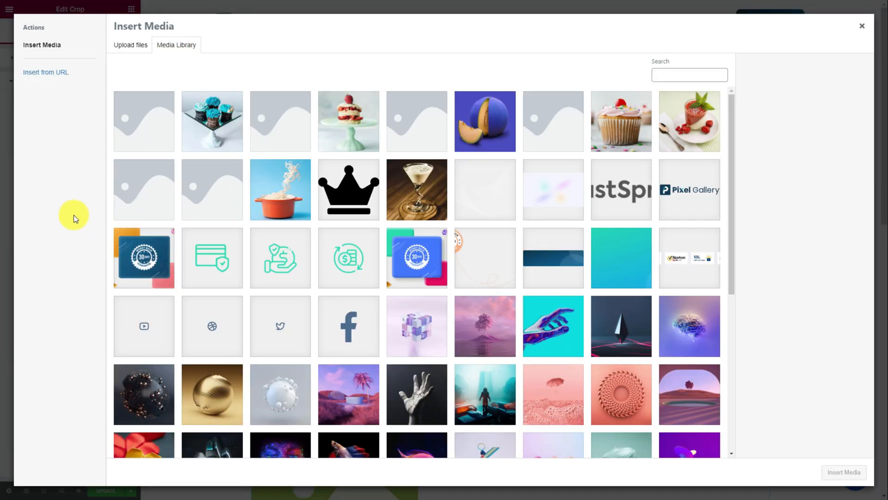
{"action": "scroll", "coordinate": [363, 261], "scroll_direction": "down", "scroll_amount": 3}
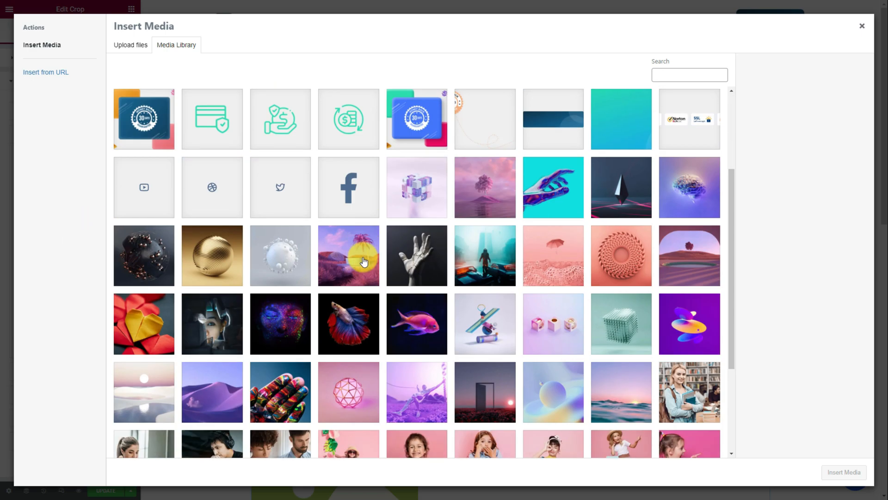
{"action": "left_click", "coordinate": [280, 324]}
{"action": "left_click", "coordinate": [845, 472]}
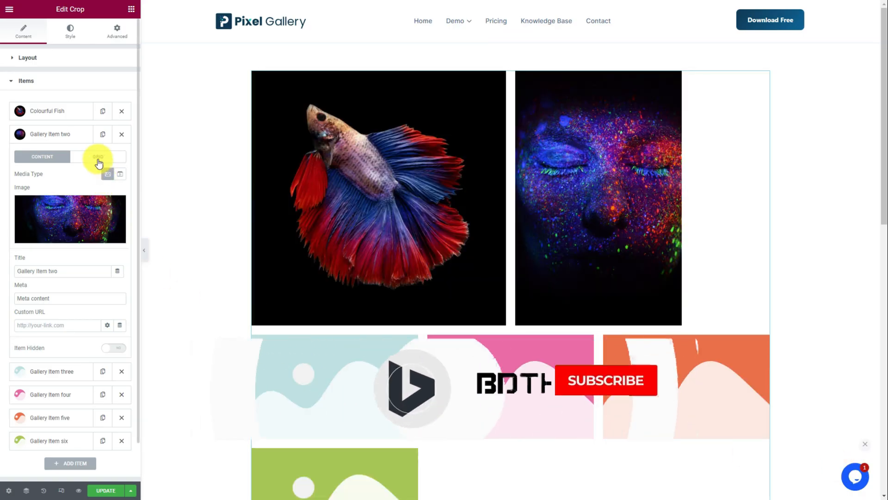
{"action": "triple_click", "coordinate": [70, 271]}
{"action": "type", "text": "Colorful Peace"}
Set the column span of the Colorful Peace item to 6 and delete Gallery Item six
{"action": "left_click", "coordinate": [99, 156]}
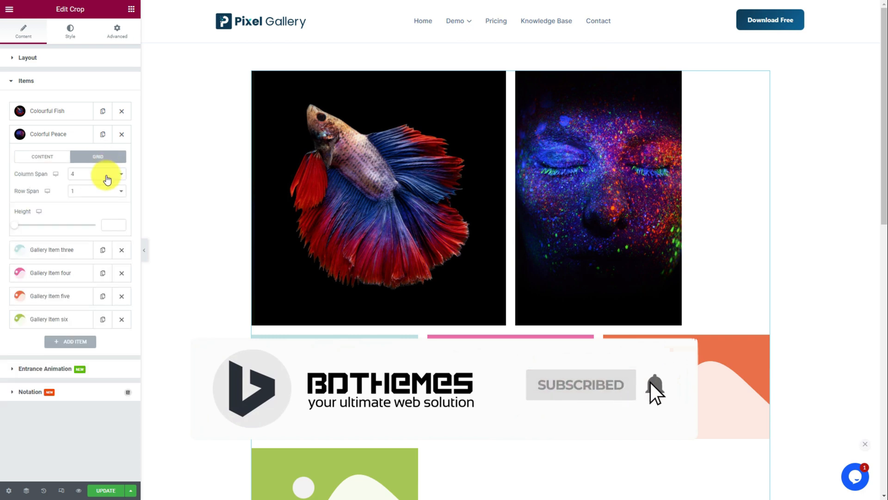
{"action": "left_click", "coordinate": [100, 174]}
{"action": "left_click", "coordinate": [91, 211]}
{"action": "left_click", "coordinate": [55, 134]}
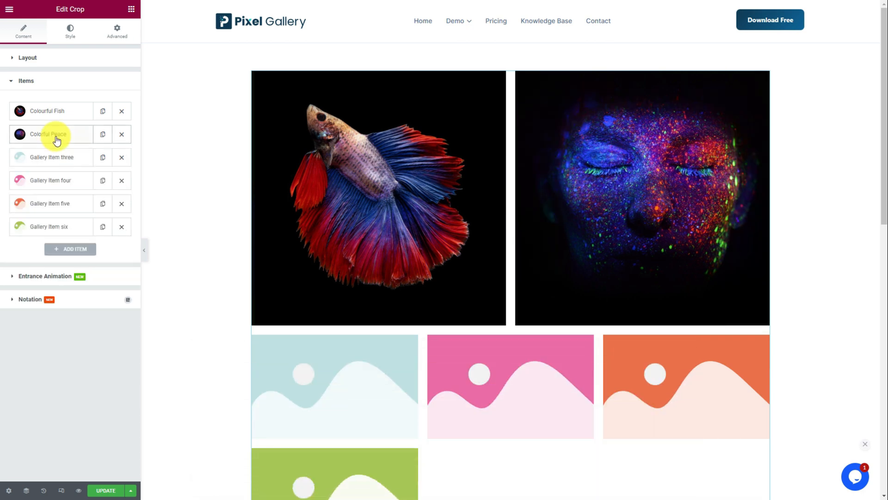
{"action": "left_click", "coordinate": [122, 227]}
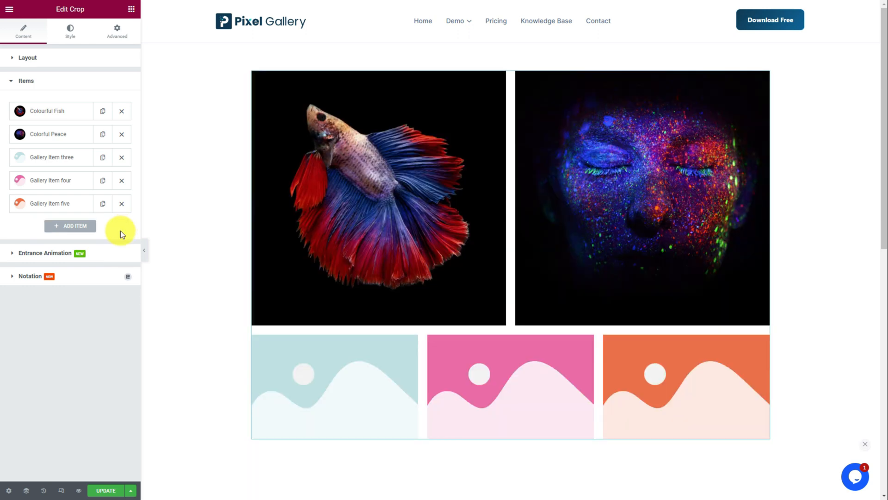
Give the third gallery item the dark portrait of a face behind torn material and title it "The Eye"
{"action": "left_click", "coordinate": [64, 165]}
{"action": "left_click", "coordinate": [63, 232]}
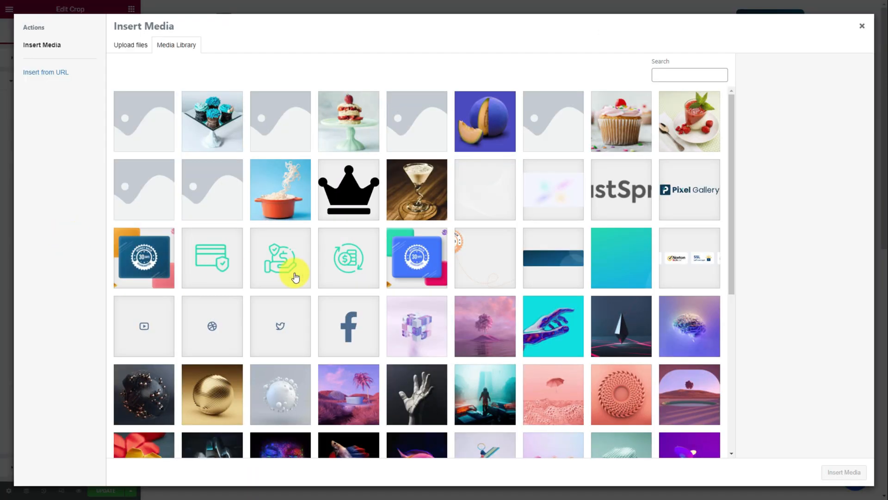
{"action": "scroll", "coordinate": [304, 277], "scroll_direction": "down", "scroll_amount": 3}
{"action": "left_click", "coordinate": [214, 327]}
{"action": "left_click", "coordinate": [850, 474]}
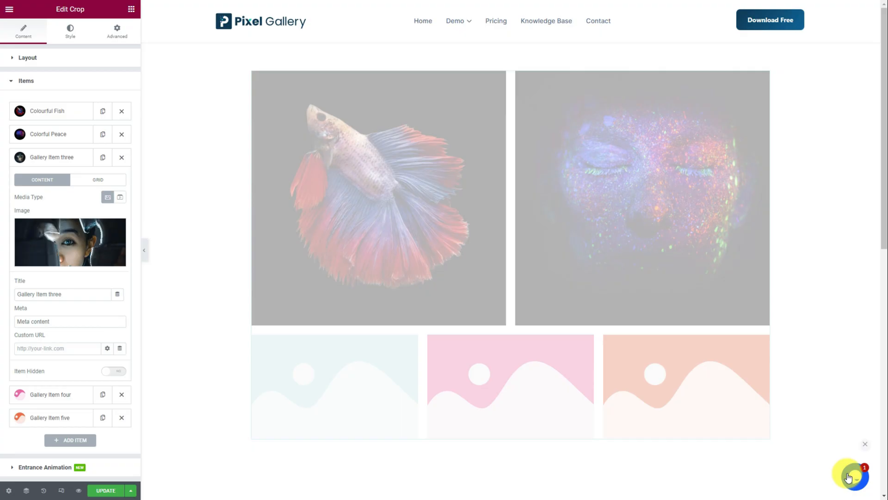
{"action": "triple_click", "coordinate": [53, 295]}
{"action": "type", "text": "The Eye"}
{"action": "left_click", "coordinate": [49, 157]}
Give the fourth gallery item the teal image of a suited figure between cars and title it "Cyber Future"
{"action": "left_click", "coordinate": [51, 178]}
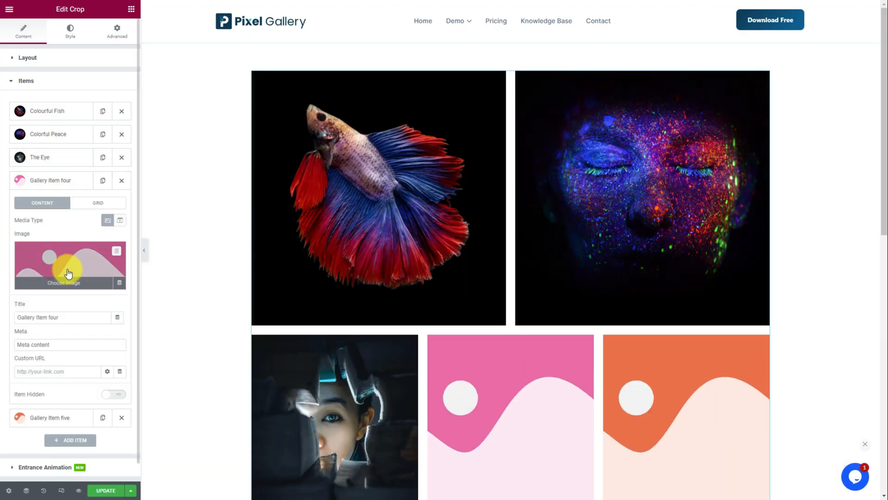
{"action": "left_click", "coordinate": [69, 264]}
{"action": "scroll", "coordinate": [330, 282], "scroll_direction": "down", "scroll_amount": 5}
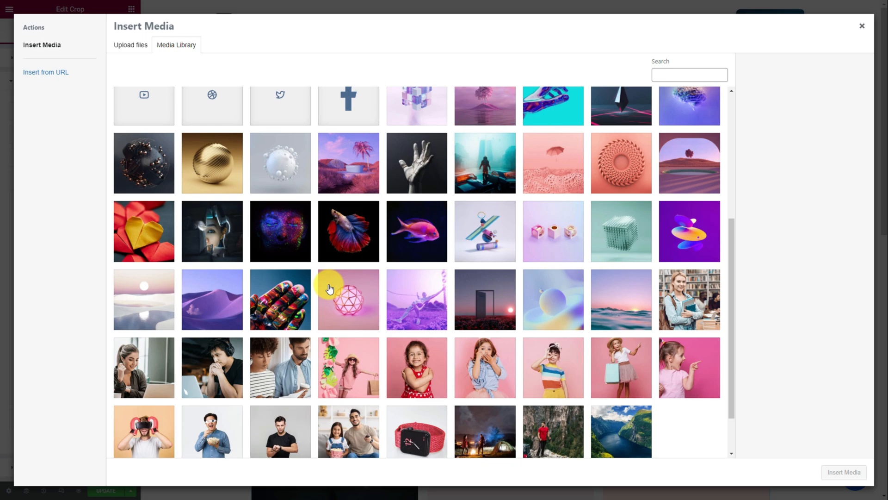
{"action": "left_click", "coordinate": [485, 163]}
{"action": "left_click", "coordinate": [844, 472]}
{"action": "triple_click", "coordinate": [54, 317]}
{"action": "type", "text": "Cyber Future"}
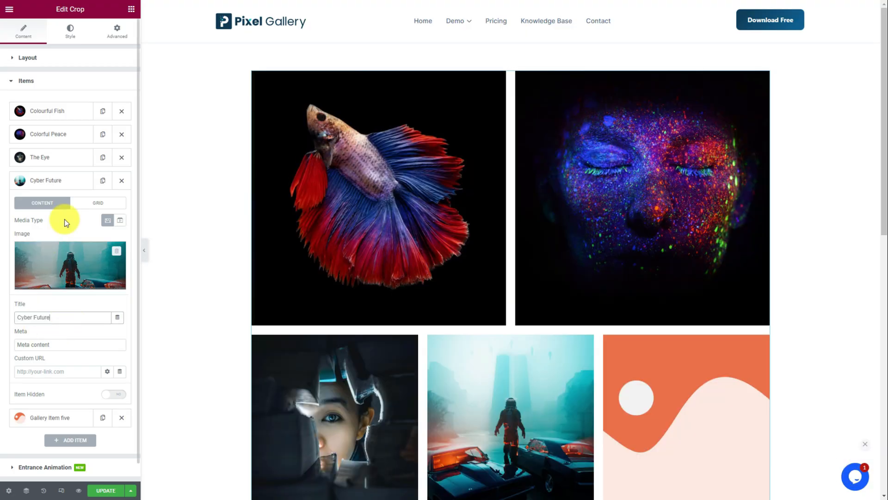
{"action": "left_click", "coordinate": [51, 180]}
Give the fifth gallery item the pink fish image on a dark background and title it "Colorful Life"
{"action": "left_click", "coordinate": [60, 204]}
{"action": "left_click", "coordinate": [55, 287]}
{"action": "scroll", "coordinate": [311, 298], "scroll_direction": "down", "scroll_amount": 3}
{"action": "left_click", "coordinate": [422, 332]}
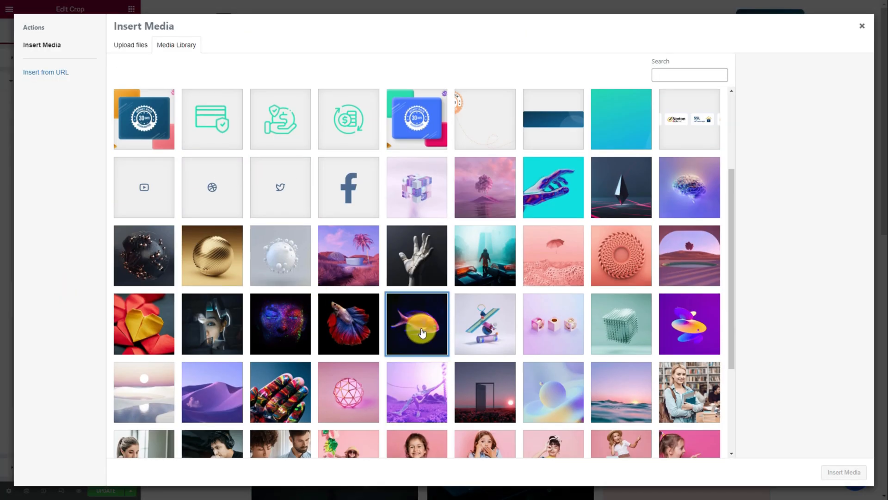
{"action": "left_click", "coordinate": [844, 472]}
{"action": "triple_click", "coordinate": [42, 338]}
{"action": "type", "text": "Colorful Life"}
{"action": "left_click", "coordinate": [65, 204]}
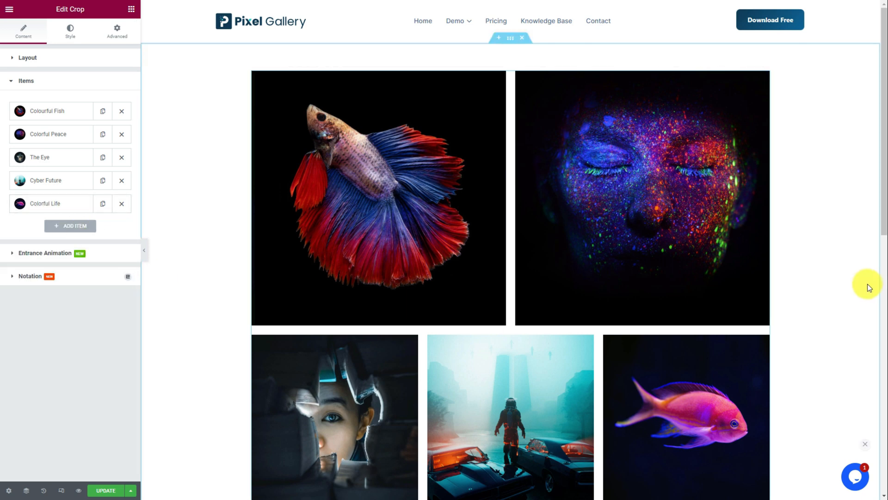
{"action": "scroll", "coordinate": [868, 288], "scroll_direction": "down", "scroll_amount": 1}
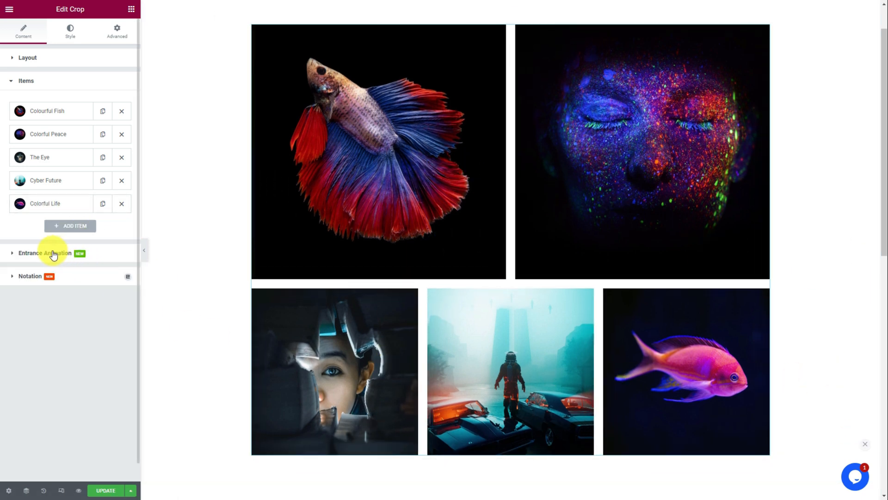
Give the gallery items a border radius of 10 px and a solid border 5 px wide on all sides
{"action": "left_click", "coordinate": [67, 256]}
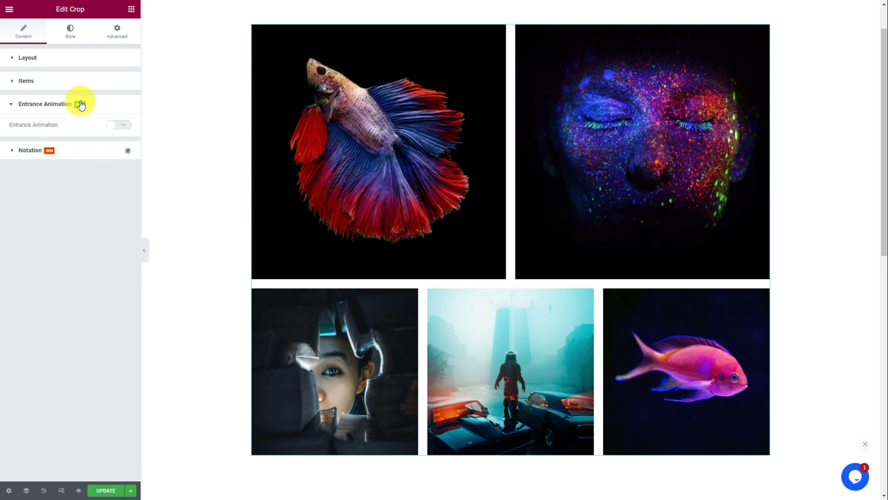
{"action": "left_click", "coordinate": [72, 43]}
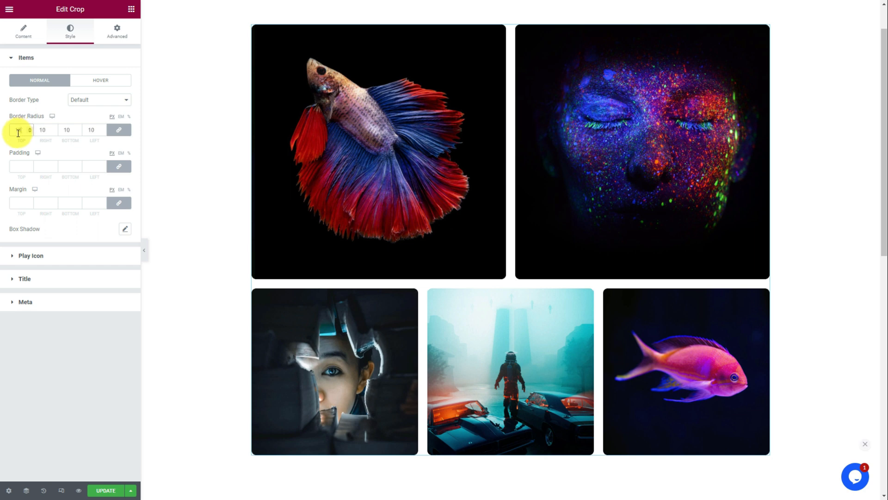
{"action": "left_click", "coordinate": [88, 99]}
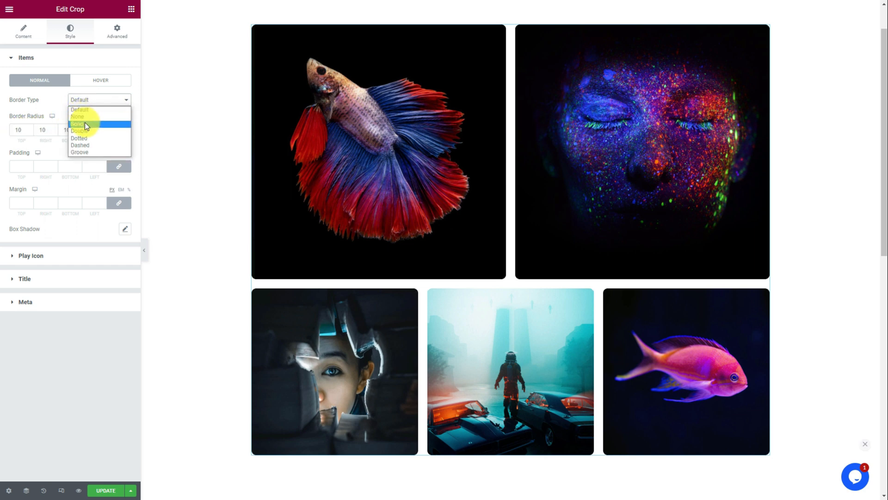
{"action": "left_click", "coordinate": [84, 123]}
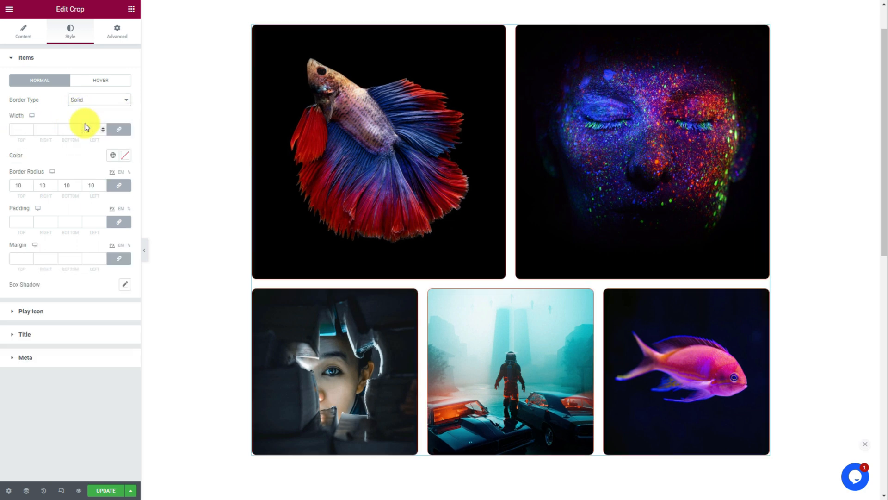
{"action": "left_click", "coordinate": [20, 129]}
{"action": "type", "text": "5"}
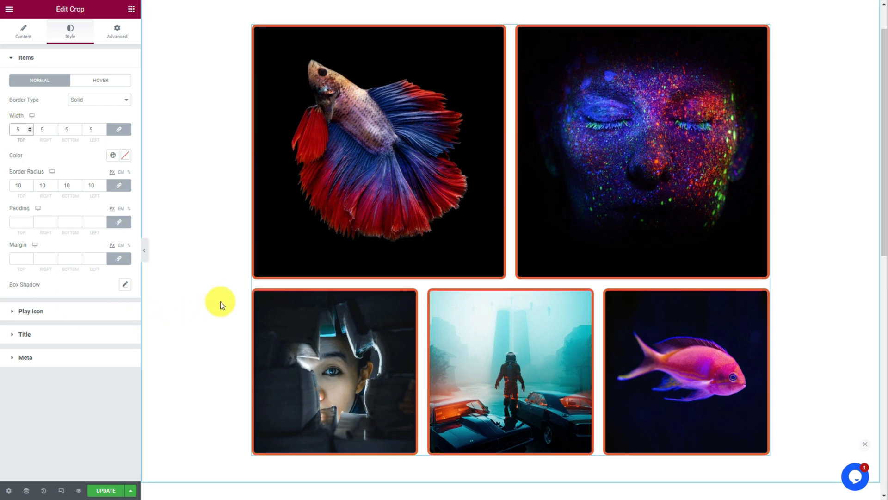
Set the border color of the gallery items to magenta #B70D7E
{"action": "left_click", "coordinate": [126, 156]}
{"action": "type", "text": "#B70D7E"}
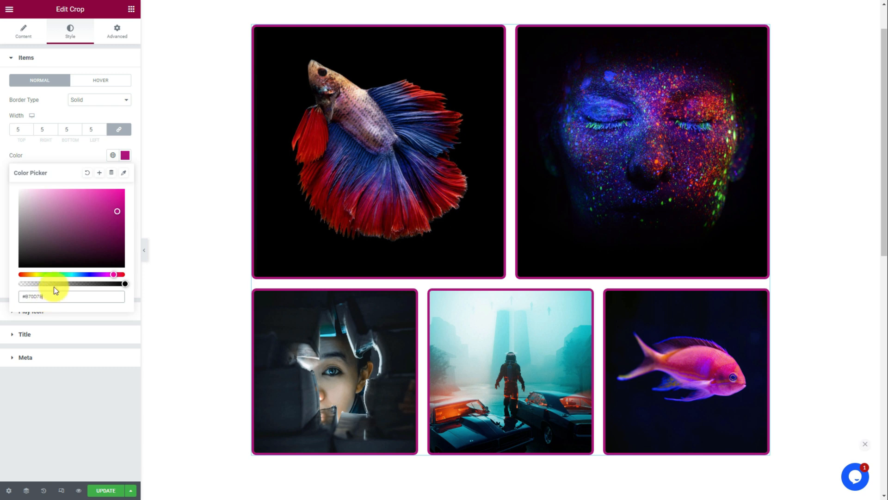
{"action": "left_click", "coordinate": [74, 154]}
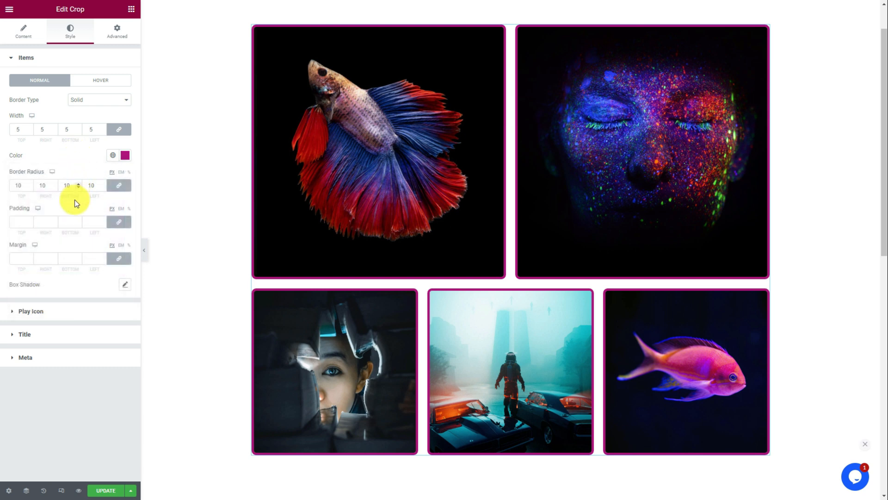
Set the color of the gallery item titles to near-white #FCFCFC
{"action": "left_click", "coordinate": [62, 339]}
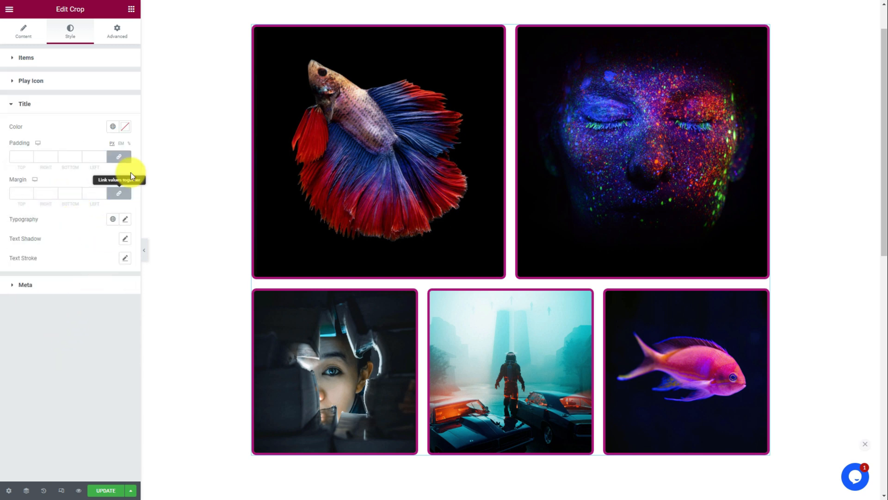
{"action": "left_click", "coordinate": [125, 127]}
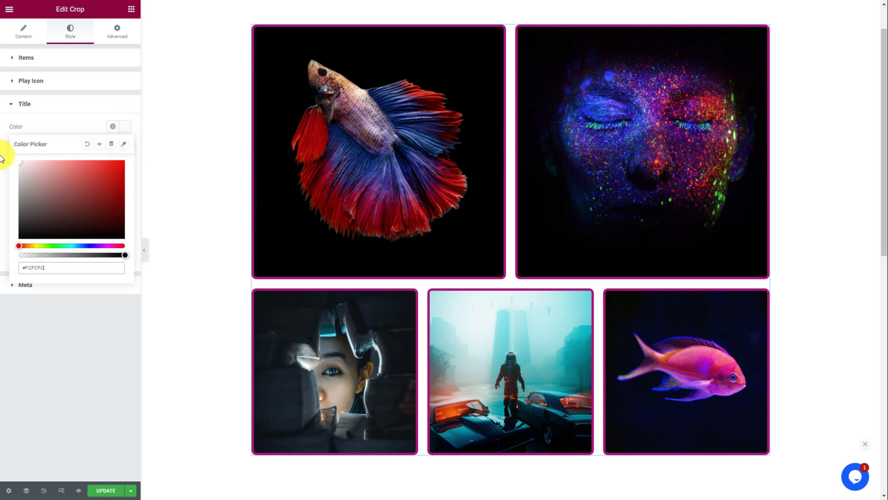
{"action": "left_click", "coordinate": [67, 120]}
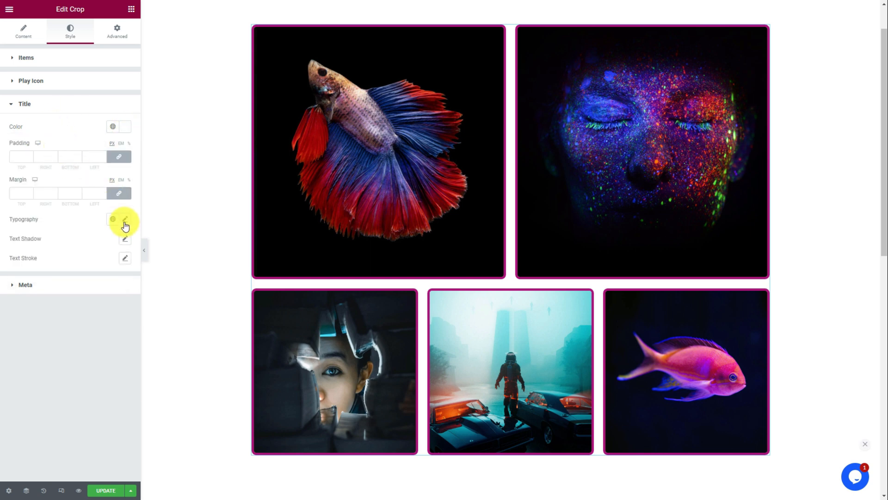
Set the title typography to the Nunito font at 24 px with weight 700 (Bold)
{"action": "left_click", "coordinate": [125, 219]}
{"action": "left_click", "coordinate": [92, 262]}
{"action": "type", "text": "nunito"}
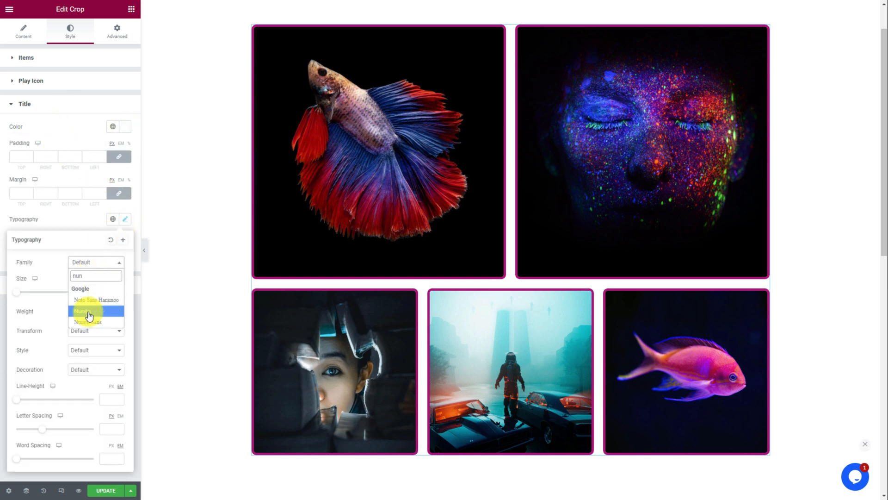
{"action": "left_click", "coordinate": [87, 311]}
{"action": "left_click", "coordinate": [107, 292]}
{"action": "type", "text": "24"}
{"action": "left_click", "coordinate": [80, 312]}
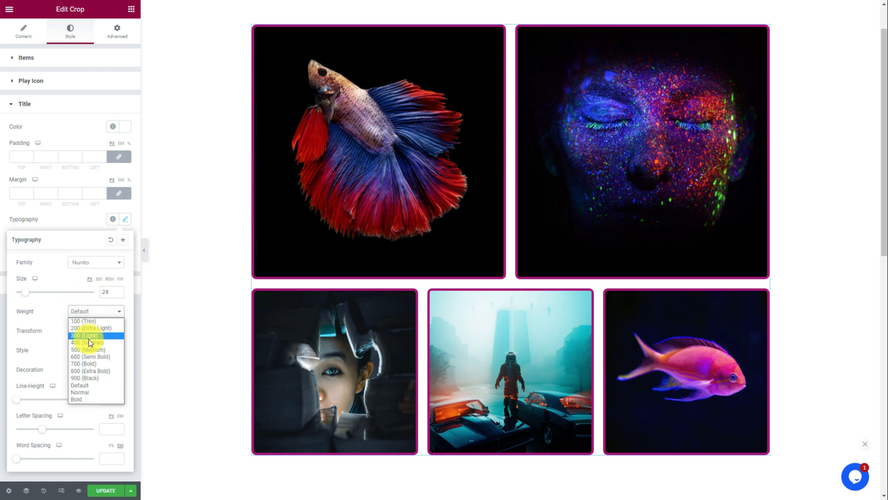
{"action": "left_click", "coordinate": [88, 365]}
{"action": "left_click", "coordinate": [82, 222]}
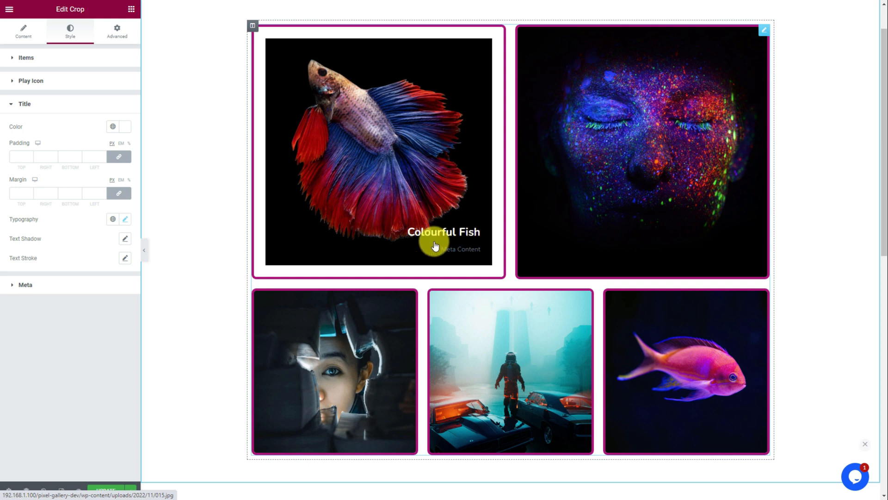
Set the color of the meta text to light gray #C3C3C3
{"action": "left_click", "coordinate": [84, 293]}
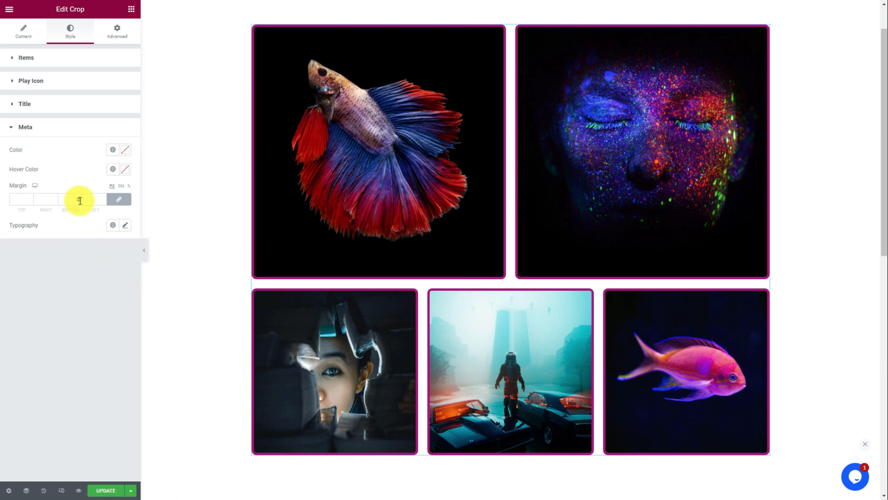
{"action": "left_click", "coordinate": [125, 152]}
{"action": "type", "text": "#C4C4C4"}
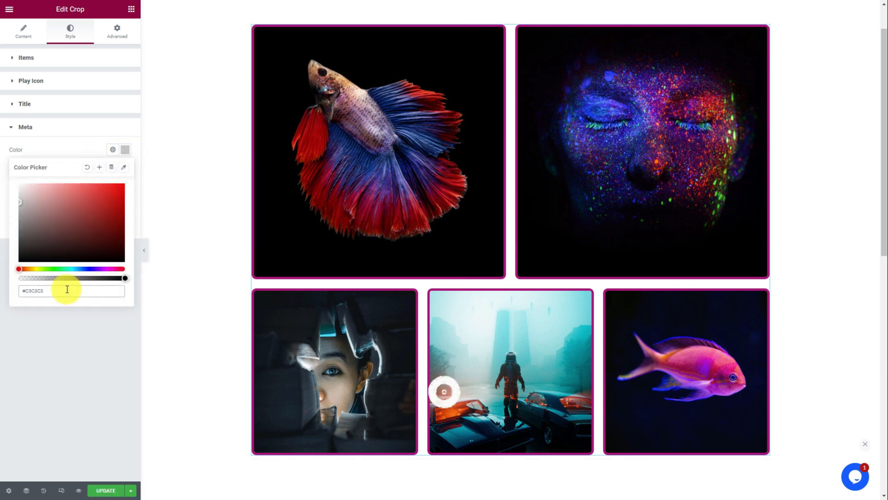
{"action": "left_click", "coordinate": [73, 150]}
Set the font family of the meta text to Nunito
{"action": "left_click", "coordinate": [123, 226]}
{"action": "left_click", "coordinate": [94, 269]}
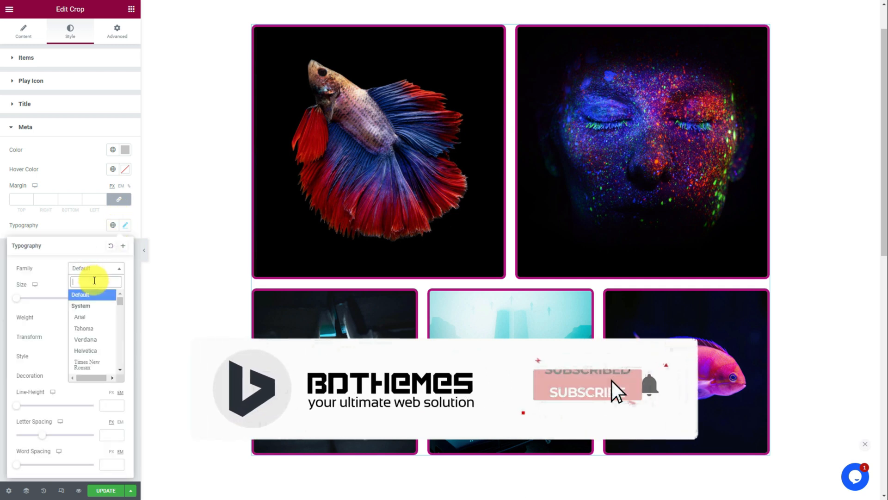
{"action": "type", "text": "nun"}
{"action": "left_click", "coordinate": [88, 317]}
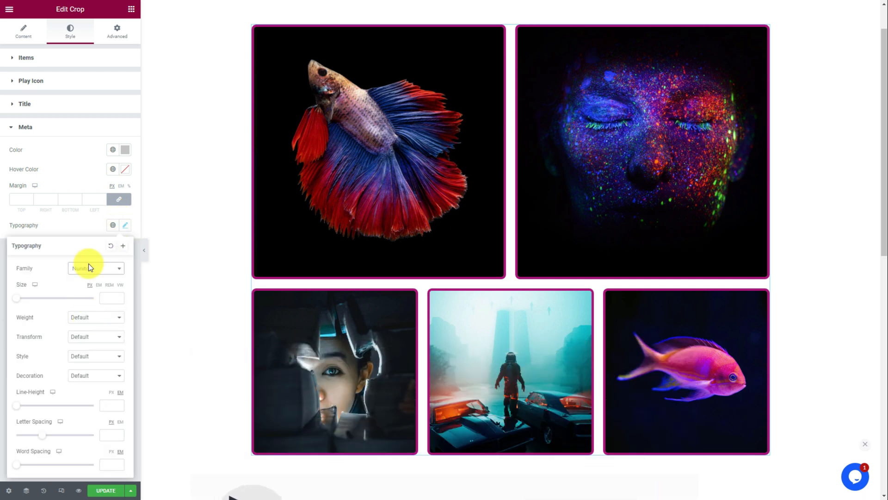
{"action": "left_click", "coordinate": [87, 224]}
Preview the gallery without the editing panel and browse its images in the lightbox, starting from the red and blue fish
{"action": "left_click", "coordinate": [145, 251]}
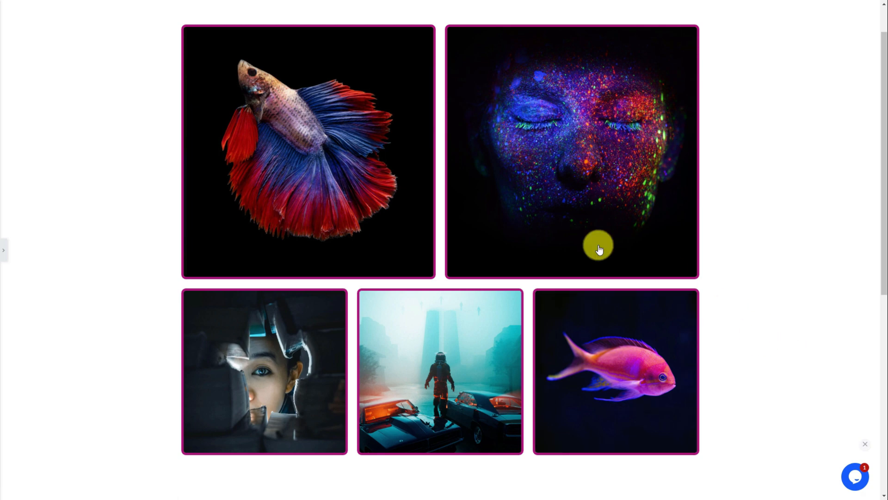
{"action": "left_click", "coordinate": [334, 167]}
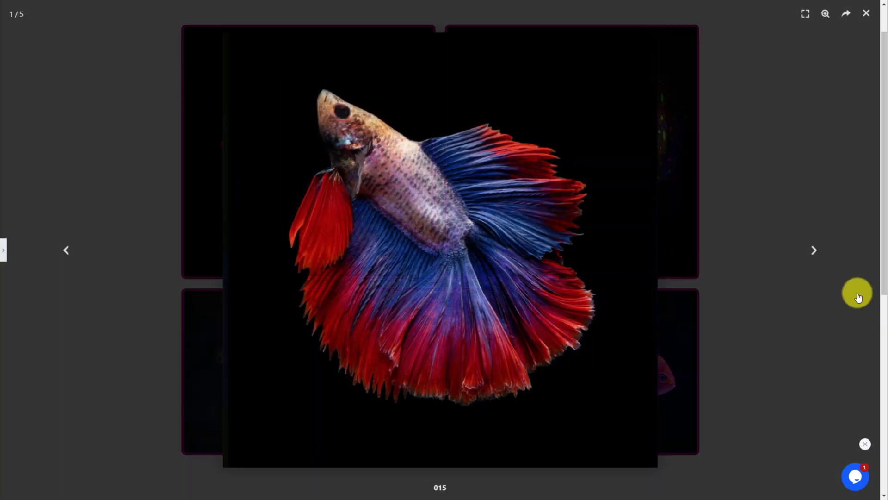
{"action": "left_click", "coordinate": [815, 251]}
{"action": "left_click", "coordinate": [815, 250]}
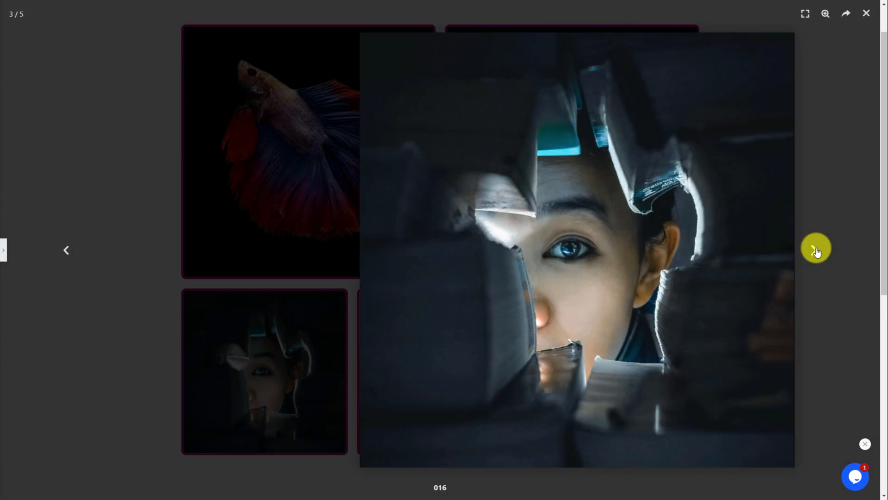
{"action": "left_click", "coordinate": [816, 251]}
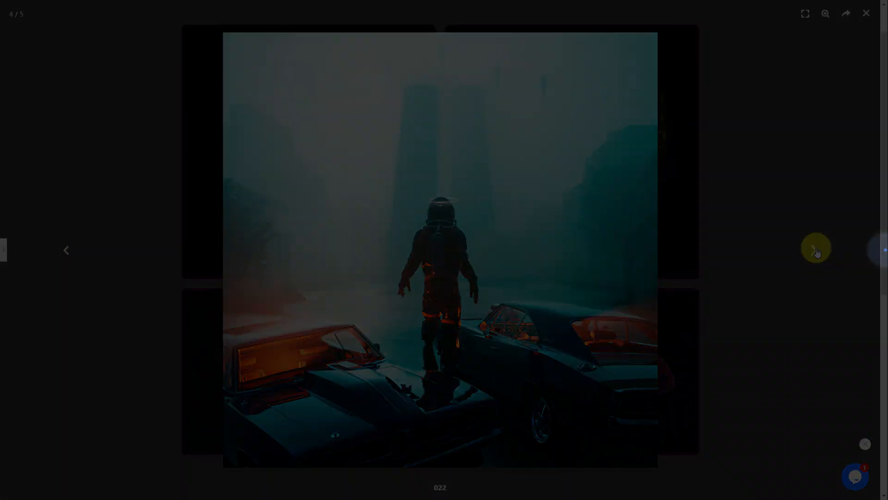